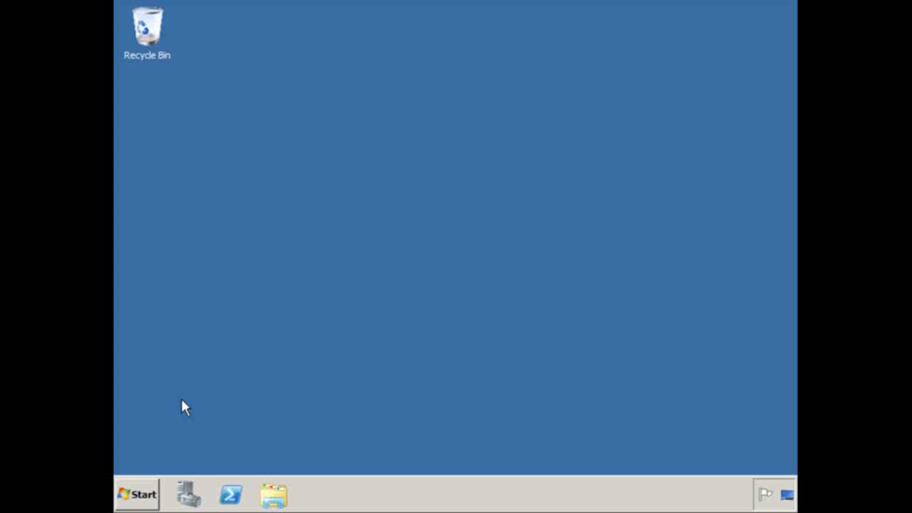
# - Open the Routing and Remote Access console and expand the IPv4 node of ROUTER1
pyautogui.click(146, 493)
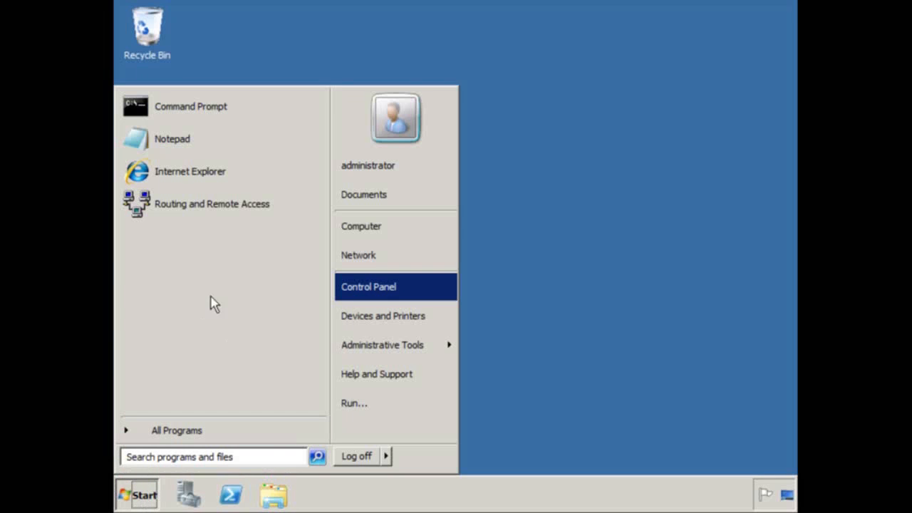
pyautogui.click(304, 215)
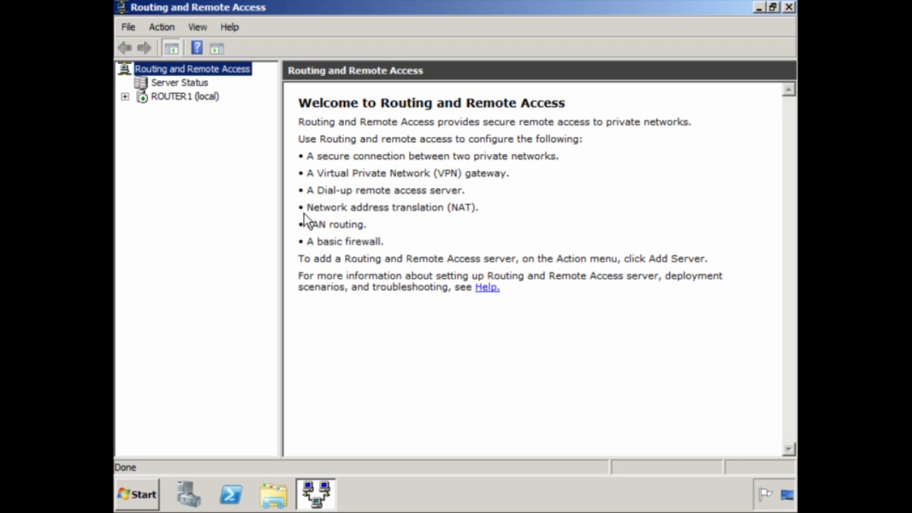
pyautogui.click(125, 97)
pyautogui.click(141, 137)
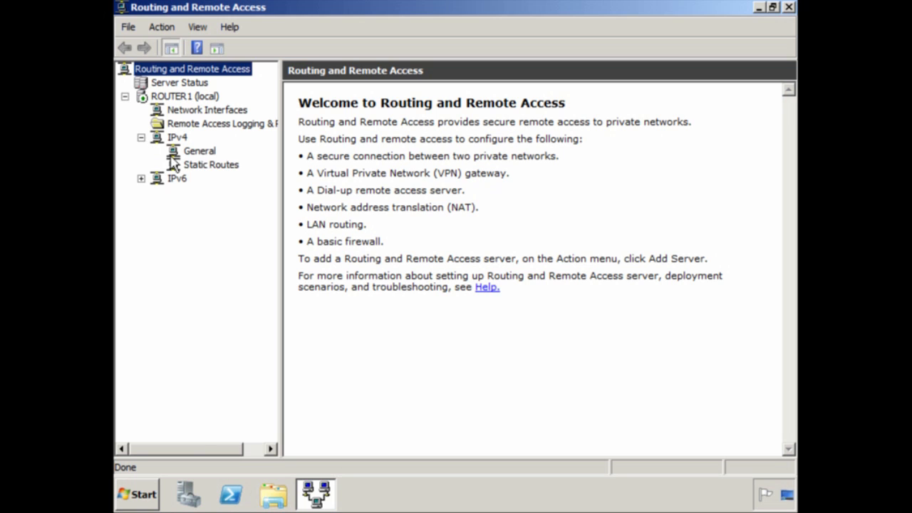
# - Examine the router's IP routing table from the IPv4 static routes, then close it
pyautogui.click(228, 167)
pyautogui.rightClick(230, 169)
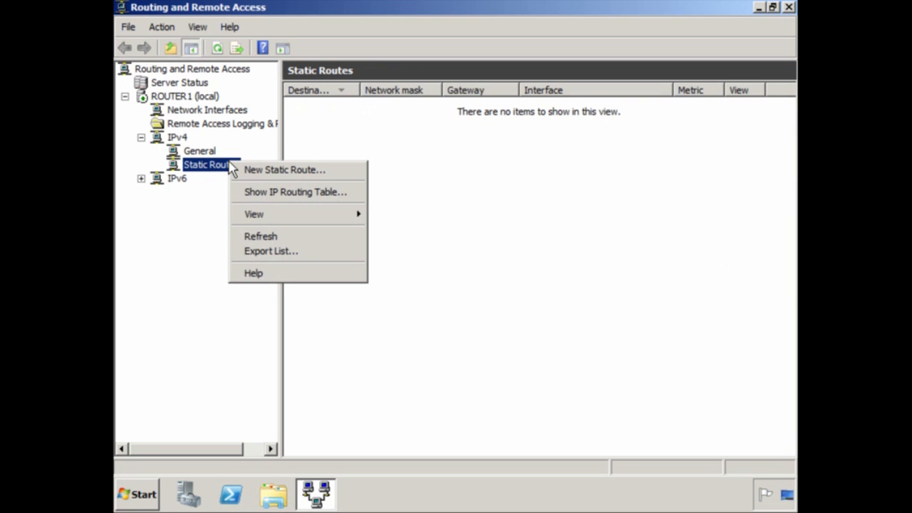
pyautogui.click(359, 202)
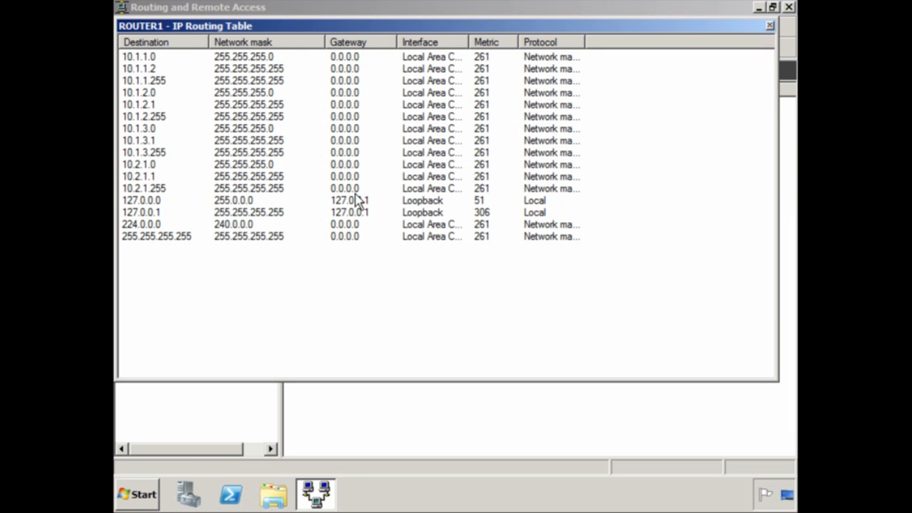
pyautogui.click(771, 27)
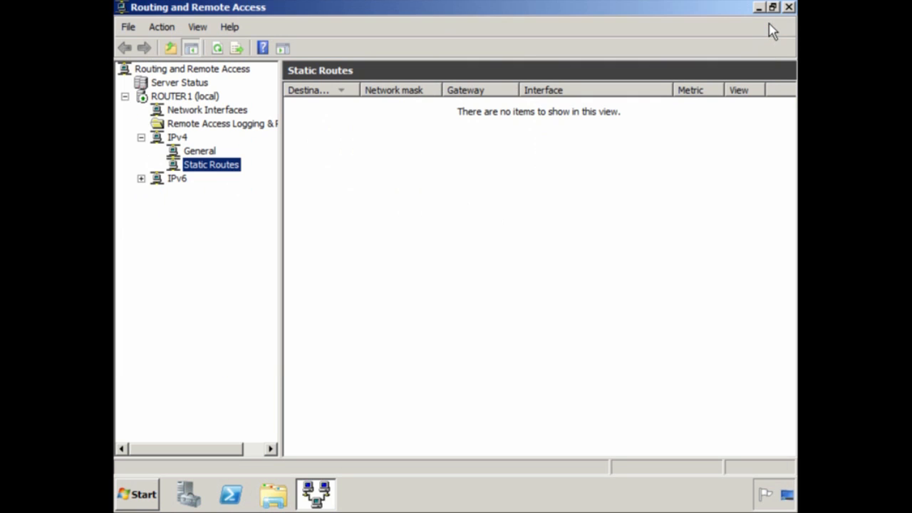
# - Add RIP Version 2 for Internet Protocol as a new IPv4 routing protocol
pyautogui.click(210, 153)
pyautogui.rightClick(211, 155)
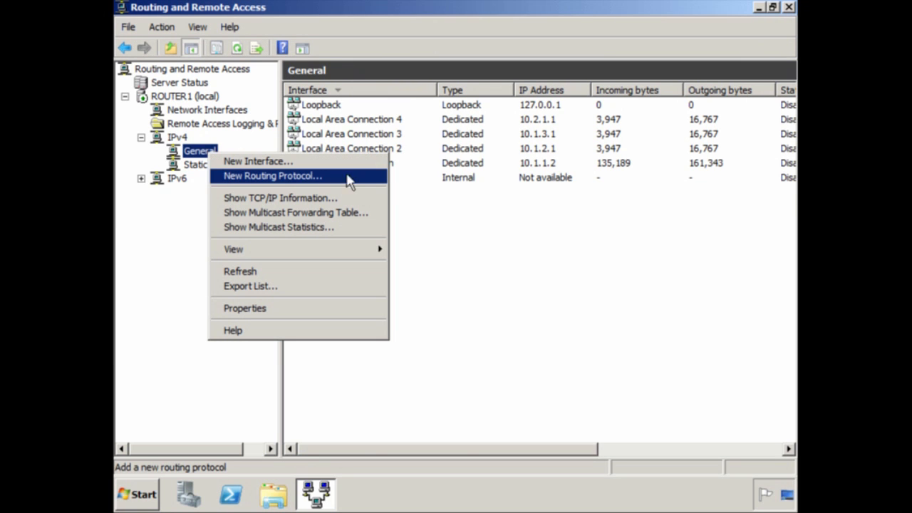
pyautogui.click(385, 178)
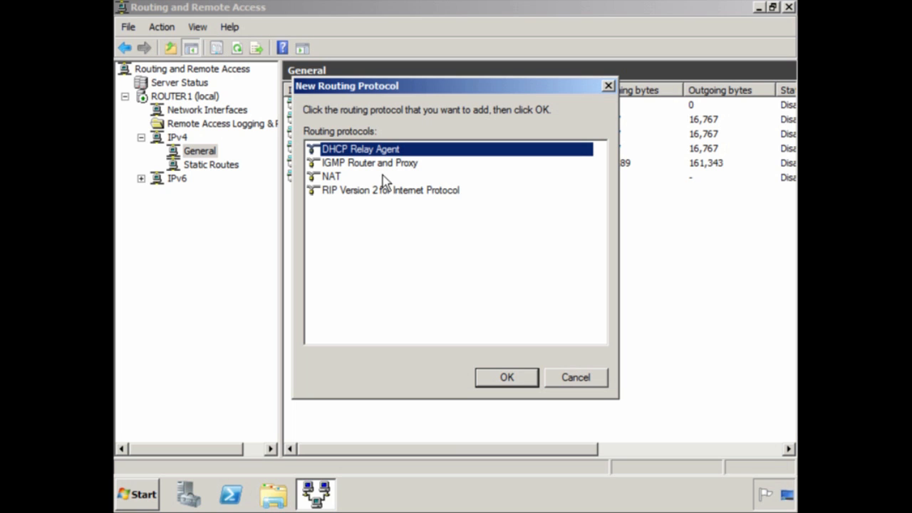
pyautogui.click(390, 191)
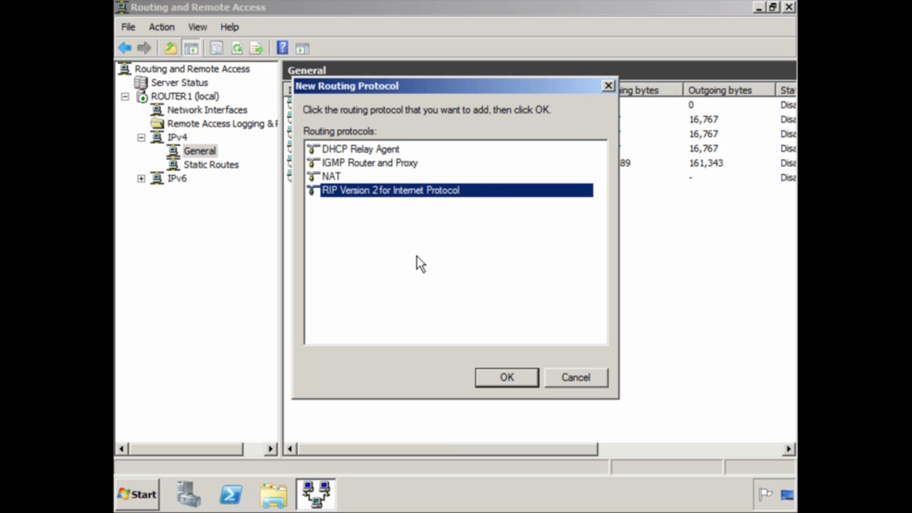
pyautogui.click(532, 382)
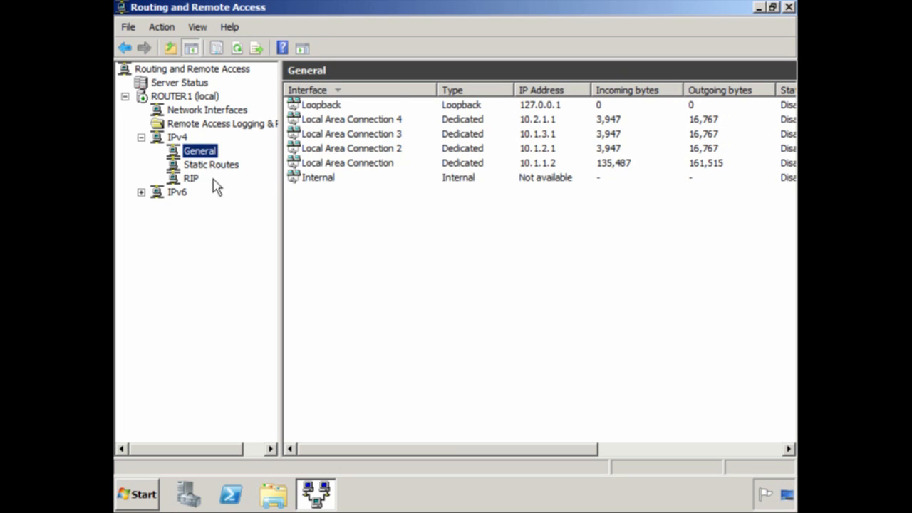
# - Add Local Area Connection as a RIP interface with the default properties
pyautogui.click(192, 179)
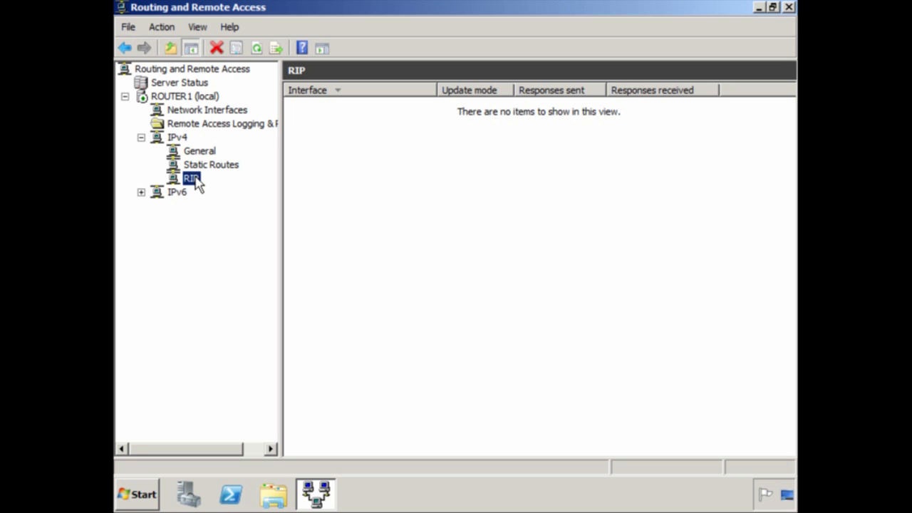
pyautogui.rightClick(199, 183)
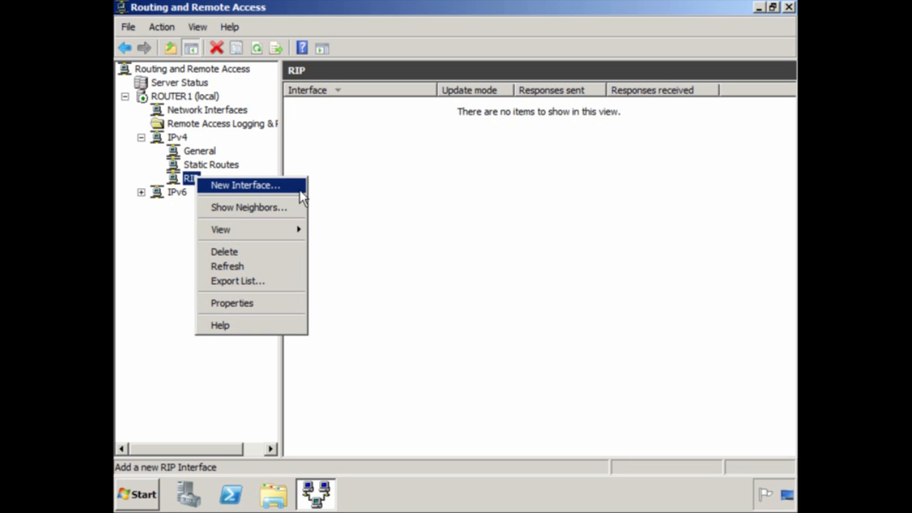
pyautogui.click(302, 197)
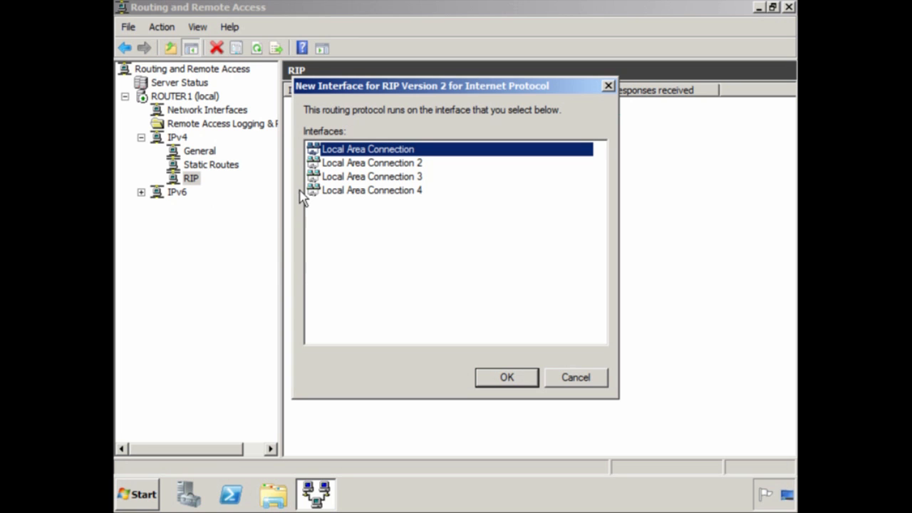
pyautogui.click(507, 377)
pyautogui.click(450, 410)
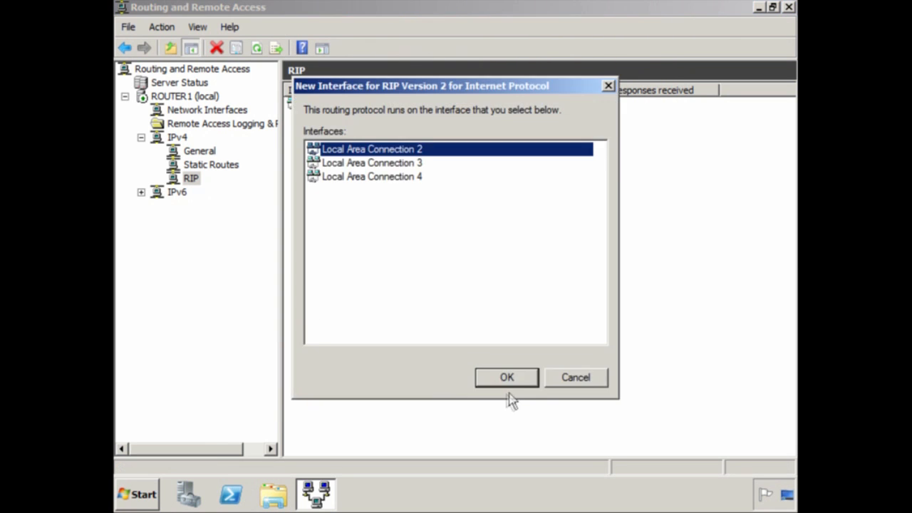
# - Add Local Area Connection 2 and Local Area Connection 3 as RIP interfaces with the default properties
pyautogui.click(507, 378)
pyautogui.click(463, 410)
pyautogui.rightClick(191, 179)
pyautogui.click(228, 191)
pyautogui.click(507, 378)
pyautogui.click(450, 410)
# - Create a new RIP interface on Local Area Connection 4, bringing up its RIP properties
pyautogui.rightClick(191, 179)
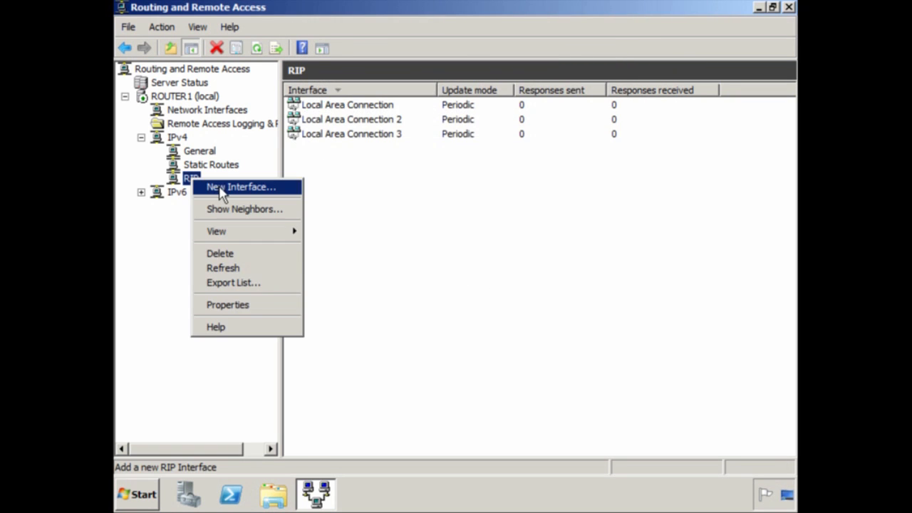
pyautogui.click(231, 189)
pyautogui.click(506, 377)
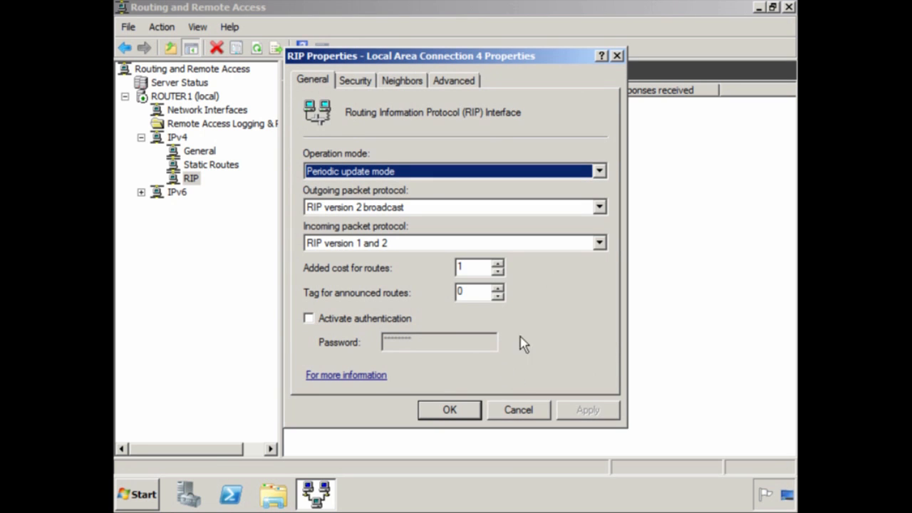
# - Examine the operation modes, outgoing packet protocols and authentication option for Local Area Connection 4, keeping the defaults
pyautogui.click(600, 173)
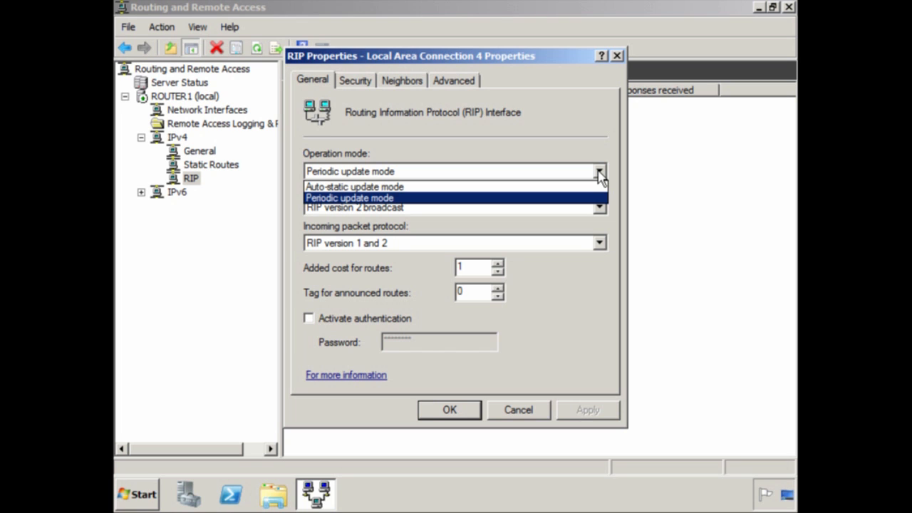
pyautogui.click(600, 174)
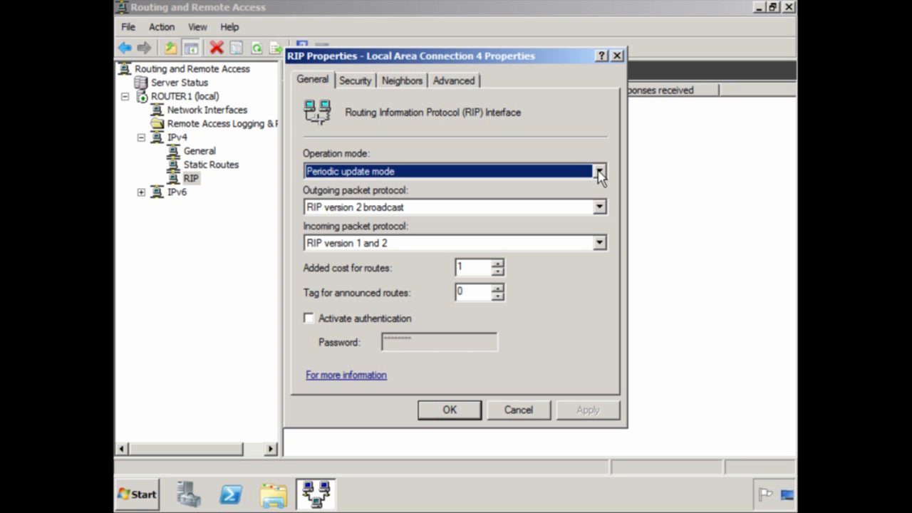
pyautogui.click(600, 208)
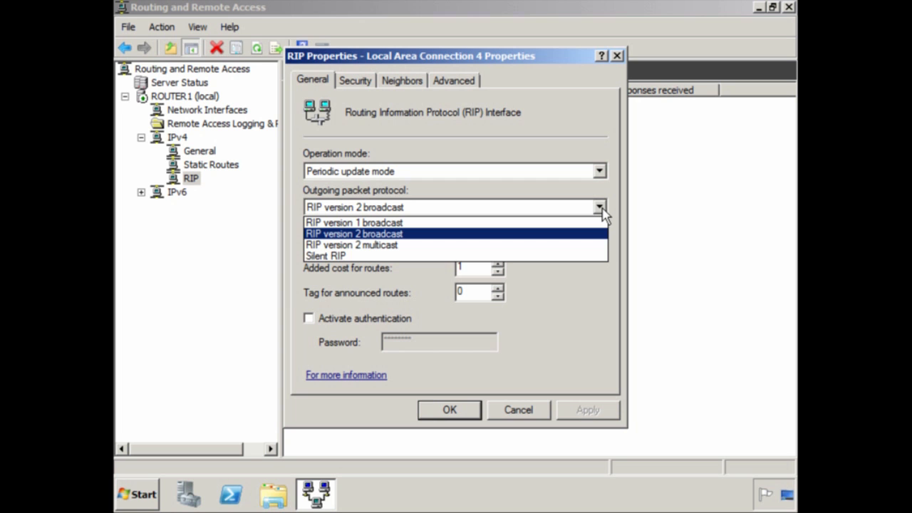
pyautogui.click(602, 208)
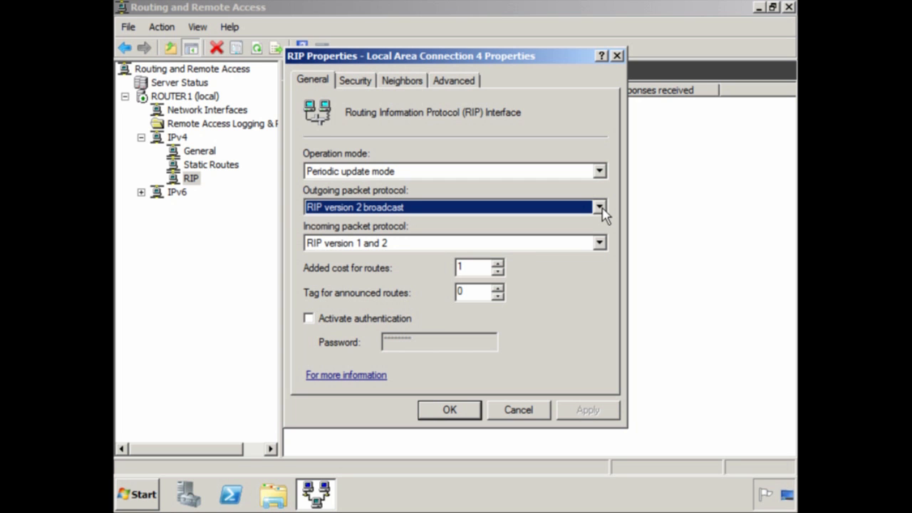
pyautogui.click(324, 321)
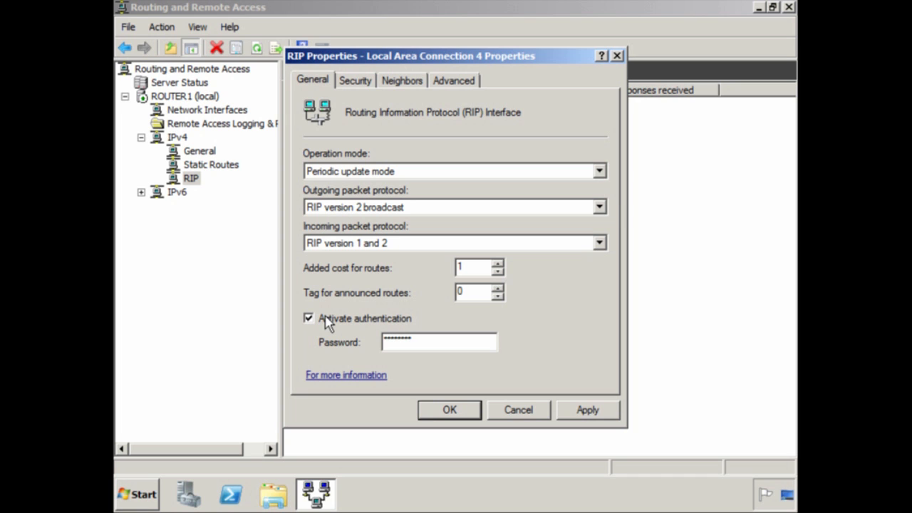
pyautogui.click(326, 322)
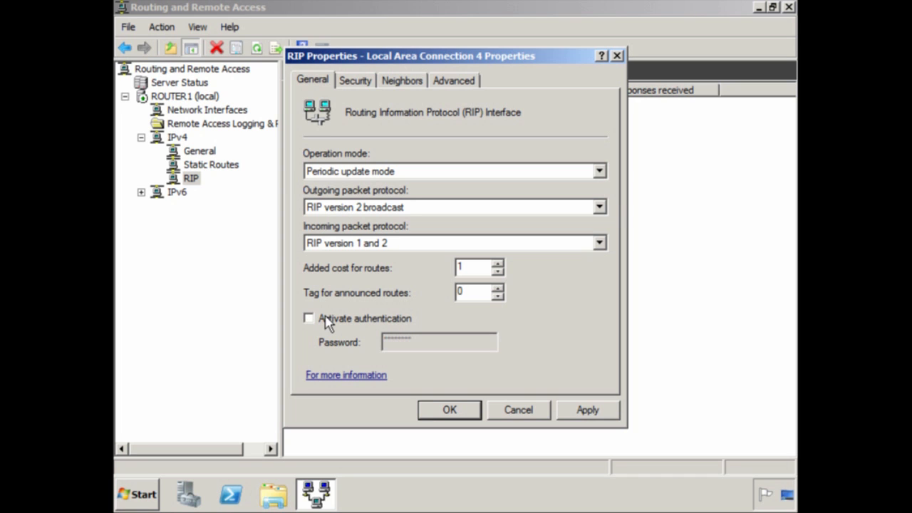
# - Try the range-based accept and ignore filters for incoming routes, then return to accepting all routes
pyautogui.click(372, 82)
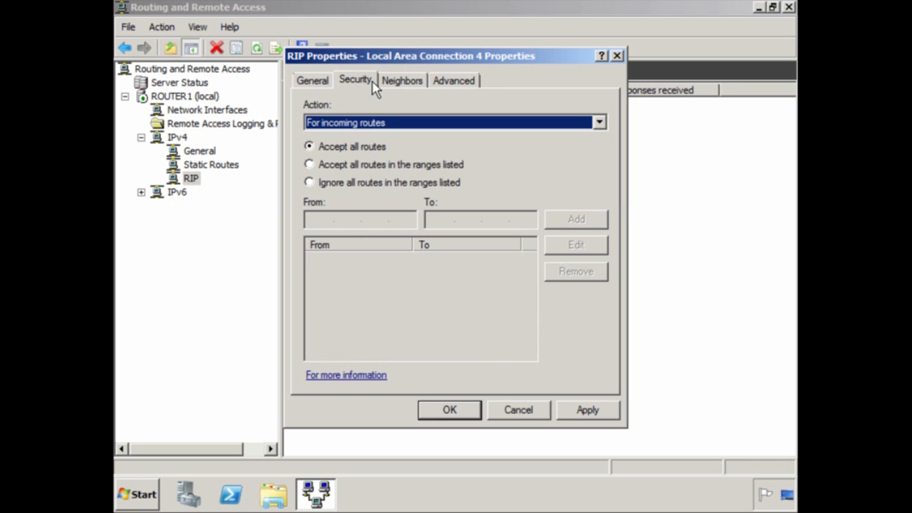
pyautogui.click(393, 124)
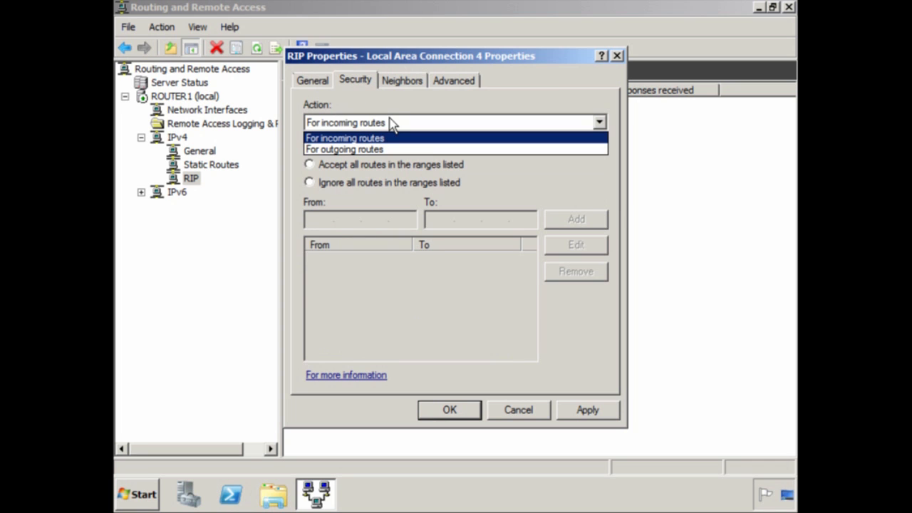
pyautogui.click(393, 125)
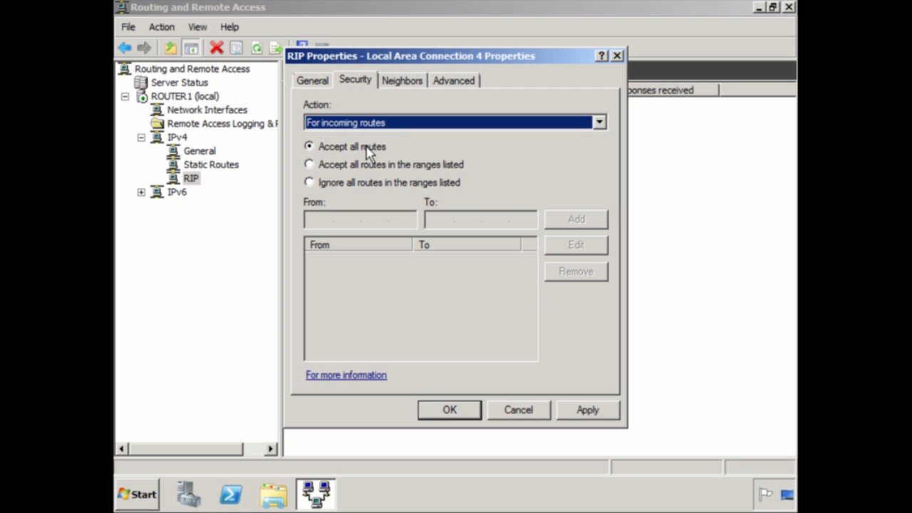
pyautogui.click(360, 168)
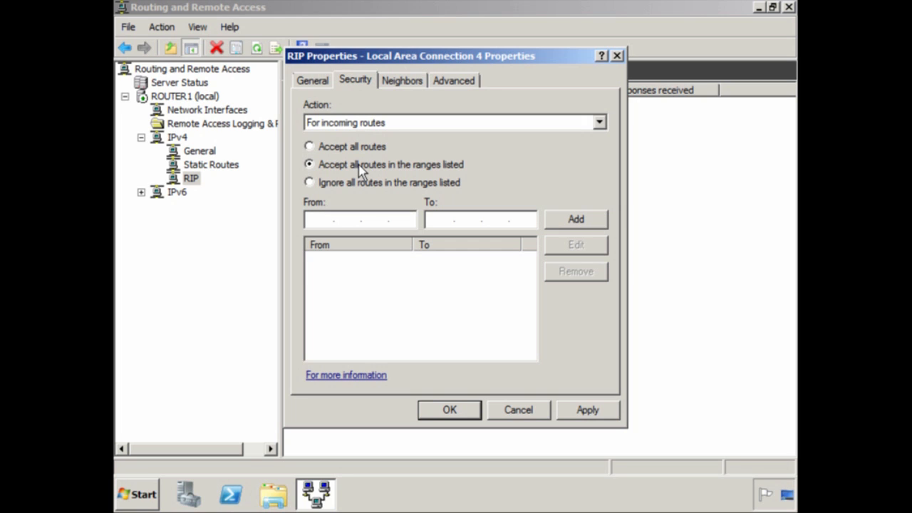
pyautogui.click(340, 187)
pyautogui.click(350, 149)
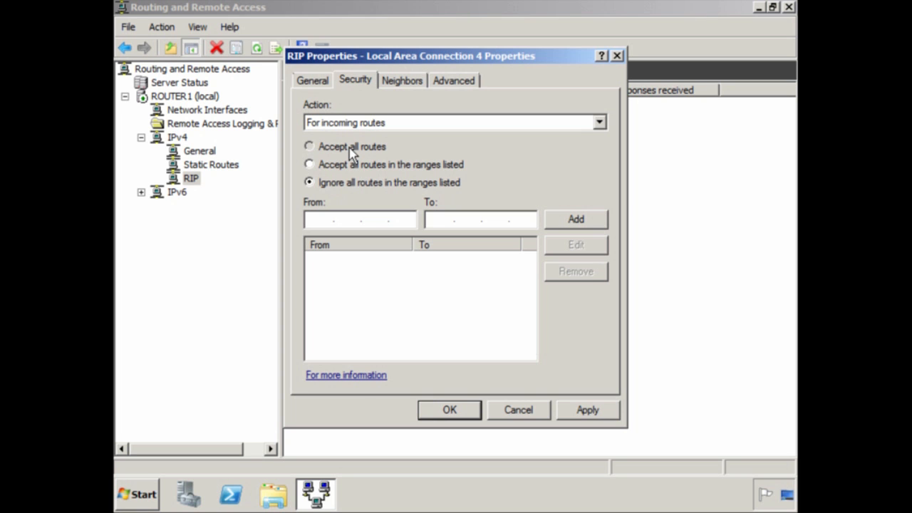
# - Try both neighbor interaction options for RIP routers, then return to using broadcast or multicast only
pyautogui.click(418, 83)
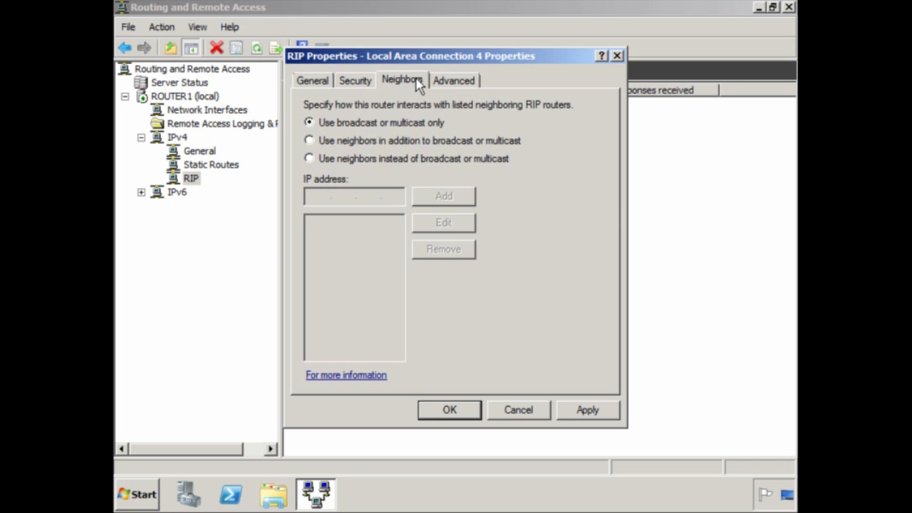
pyautogui.click(343, 143)
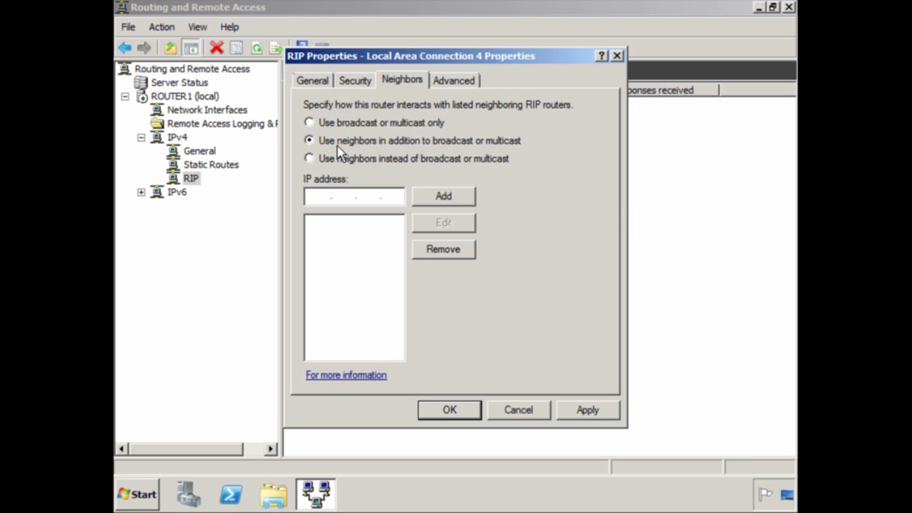
pyautogui.click(333, 159)
pyautogui.click(399, 125)
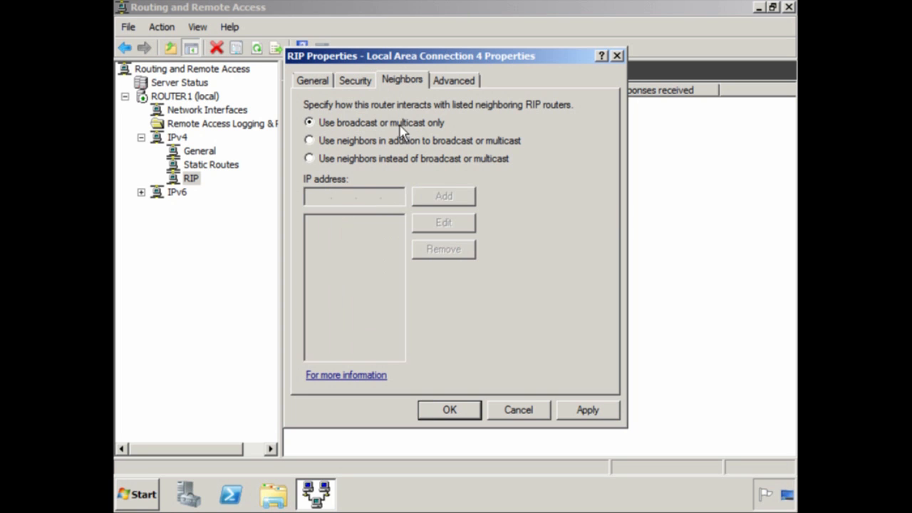
# - Review the advanced RIP settings and accept the properties of Local Area Connection 4
pyautogui.click(474, 83)
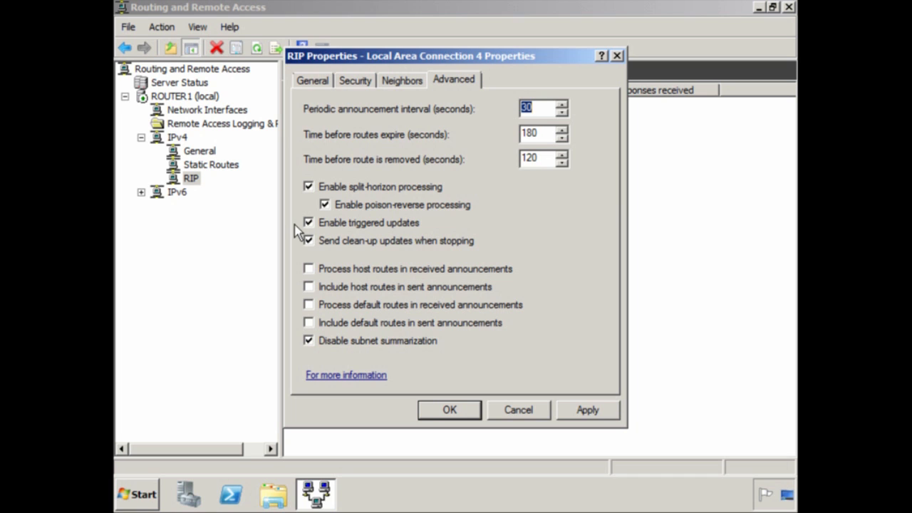
pyautogui.click(477, 413)
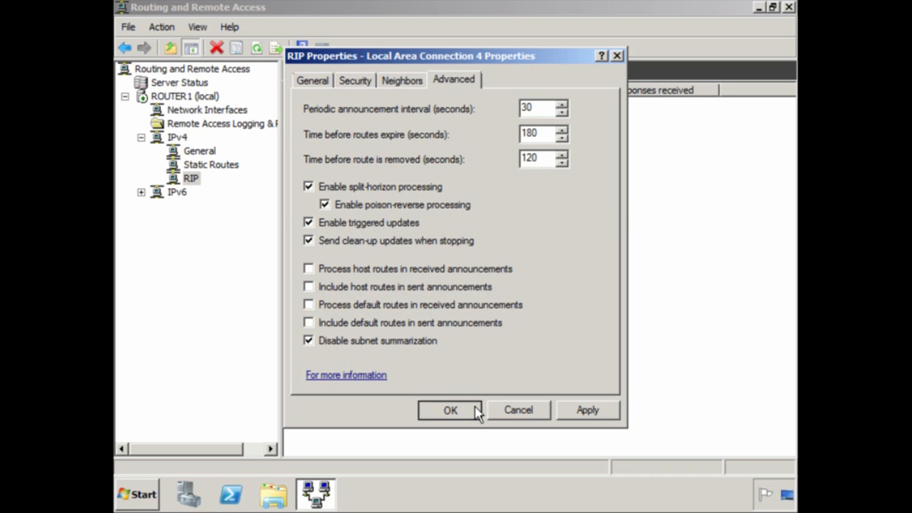